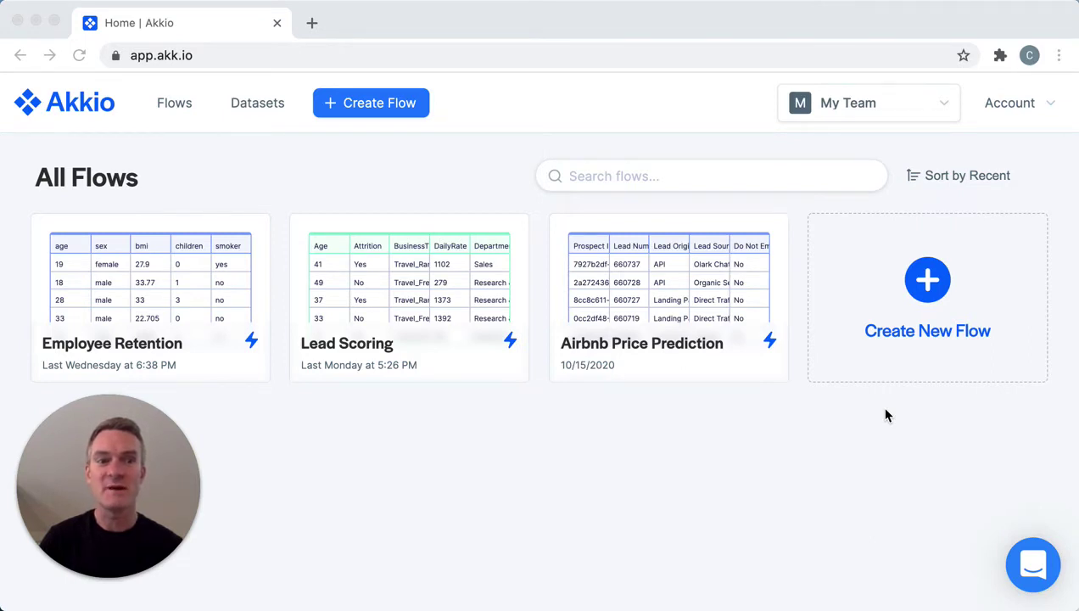
# Step: Bring the Akkio browser window with the All Flows page into focus
pyautogui.click(885, 415)
# Step: Start a new flow with a Table input using Insurance Charges.csv (1,338 rows), and review its columns
pyautogui.click(929, 288)
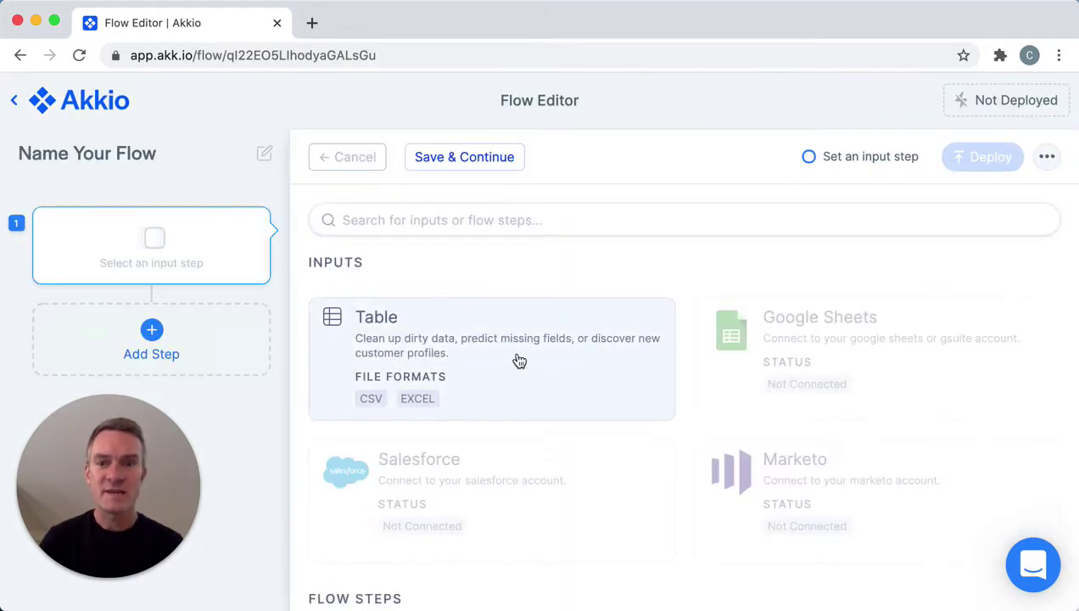
pyautogui.click(519, 362)
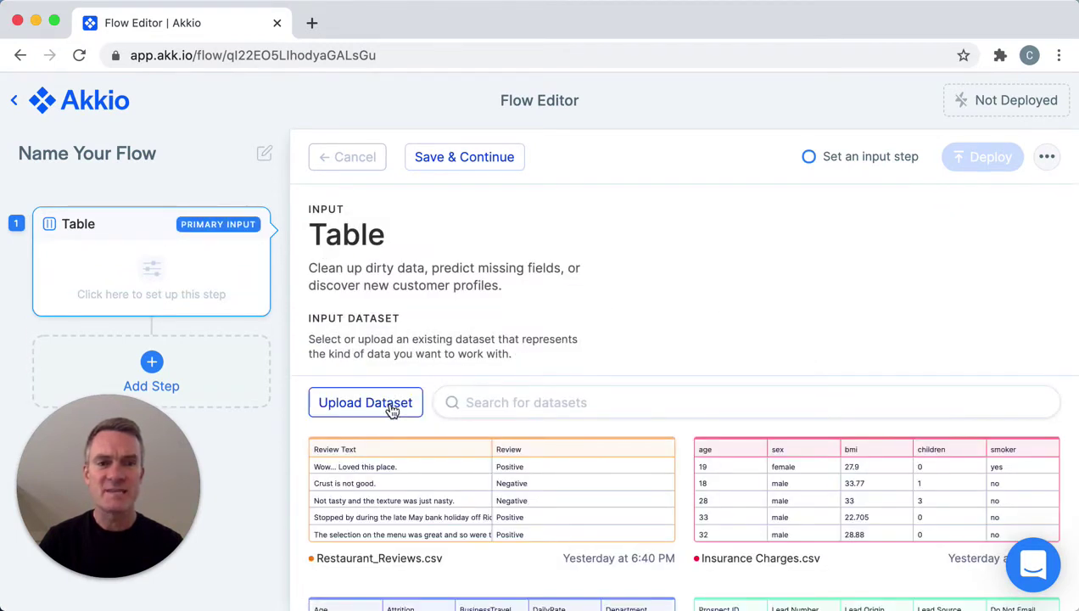
pyautogui.click(806, 500)
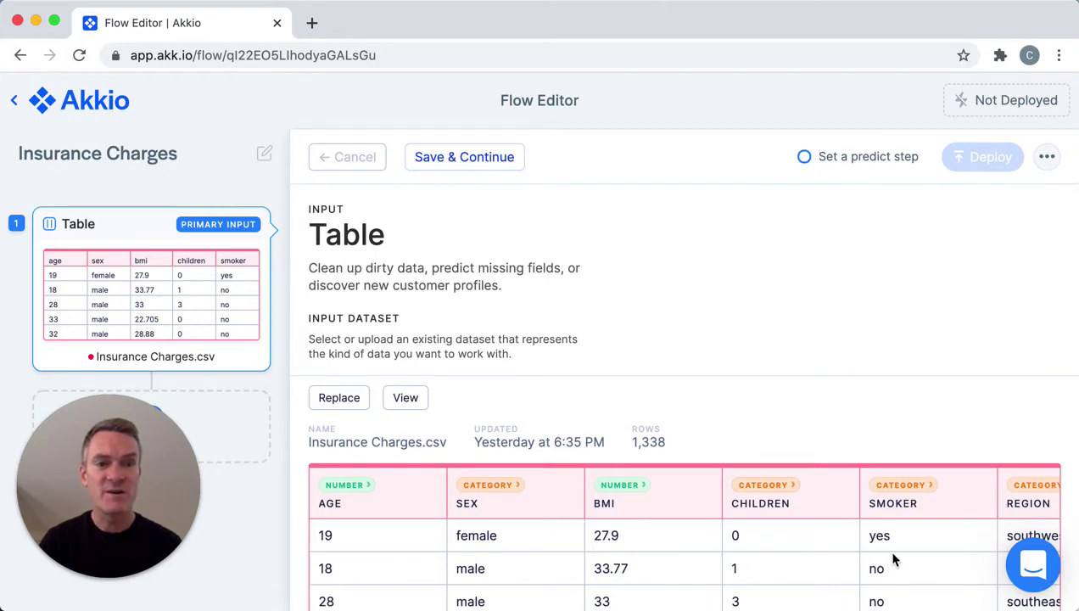
pyautogui.hscroll(5, 892, 559)
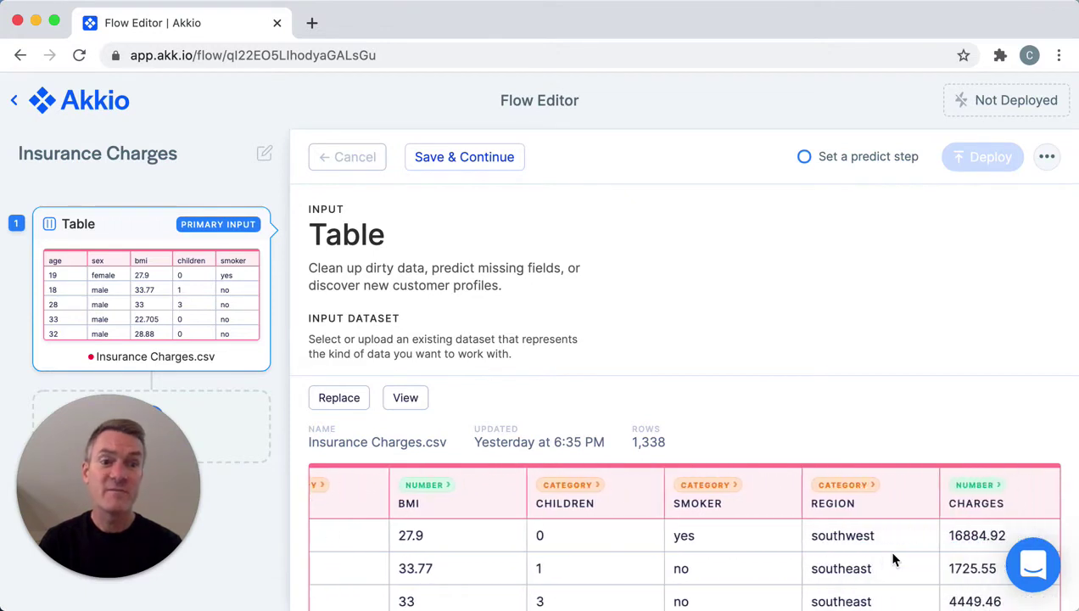
pyautogui.hscroll(1, 893, 559)
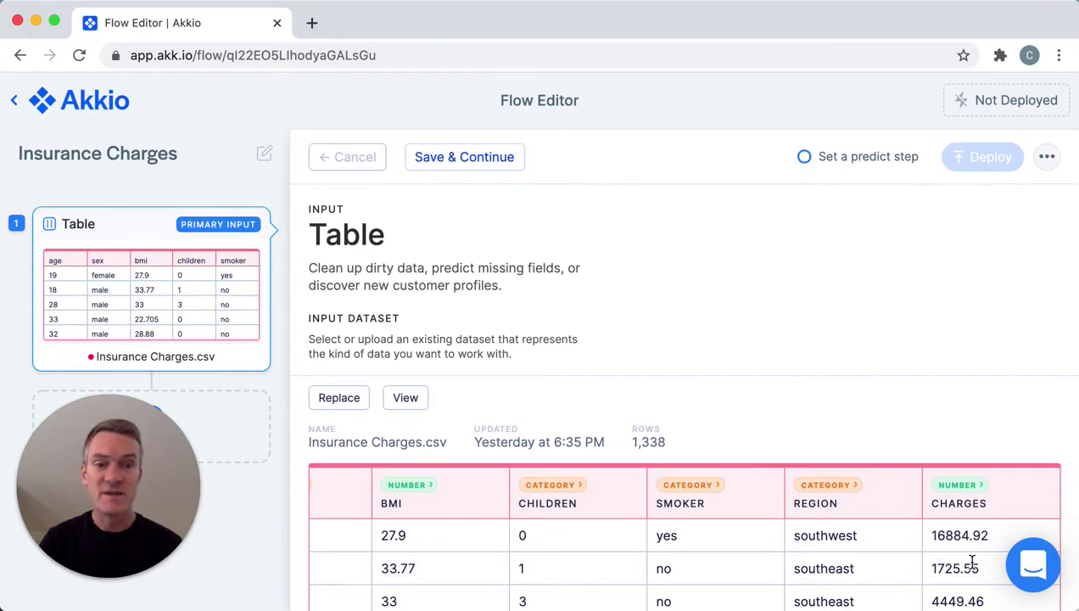
# Step: Add a Predict step and tick charges as the field to predict
pyautogui.click(269, 414)
pyautogui.scroll(-5, 450, 447)
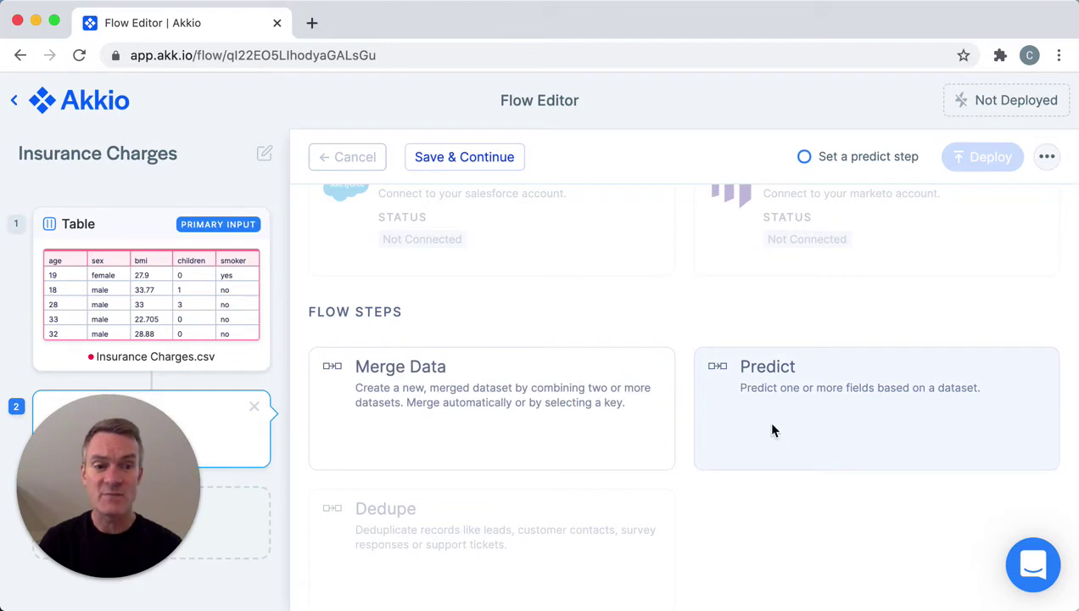
pyautogui.click(772, 431)
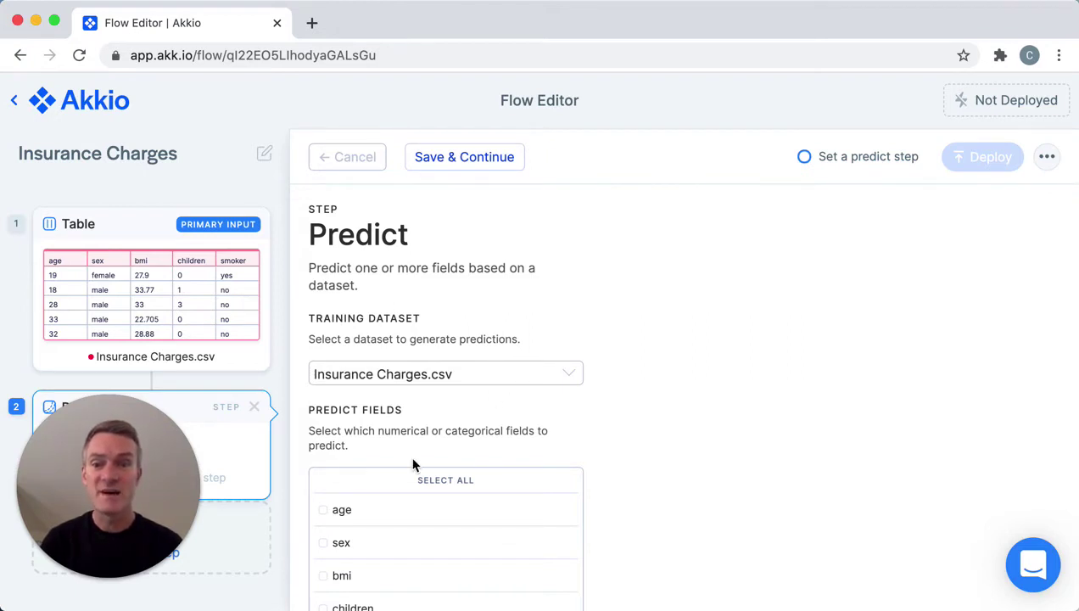
pyautogui.scroll(-5, 413, 464)
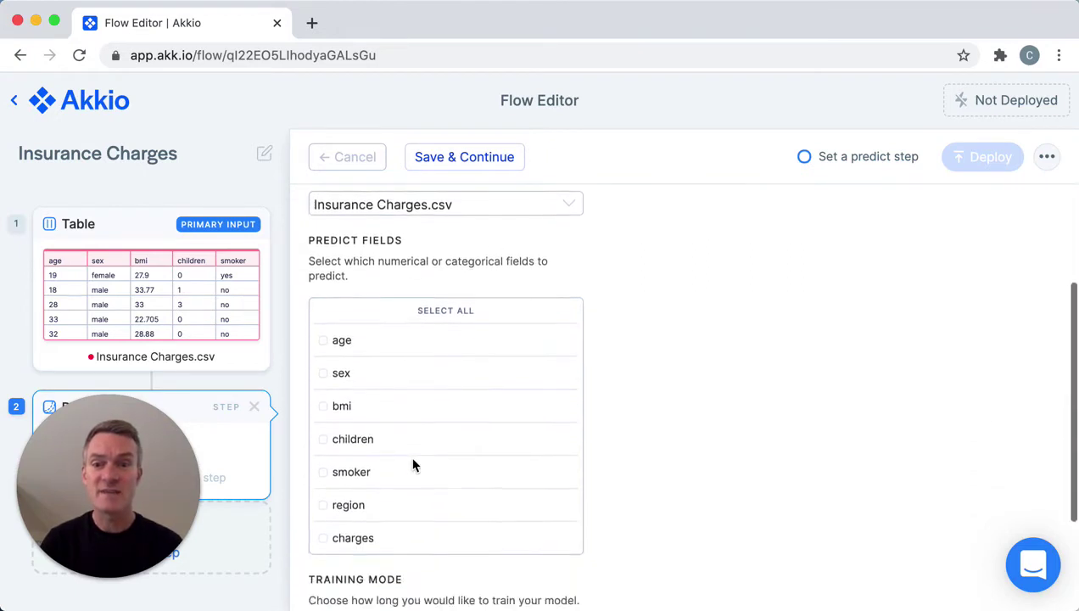
pyautogui.click(359, 524)
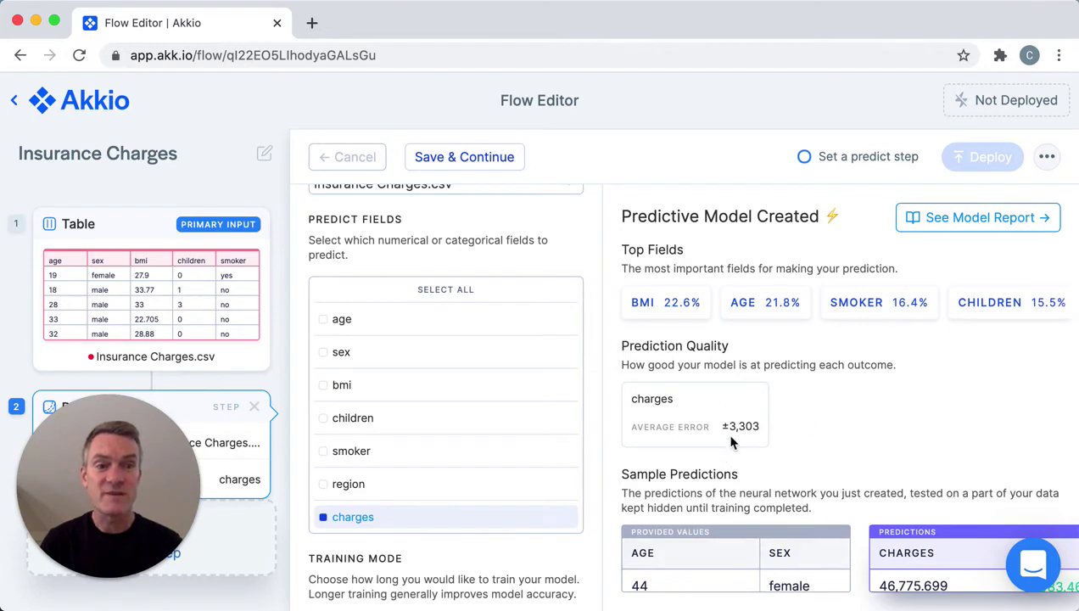
# Step: Open the trained charges model's report (±3,303 average error) in a new tab
pyautogui.click(948, 219)
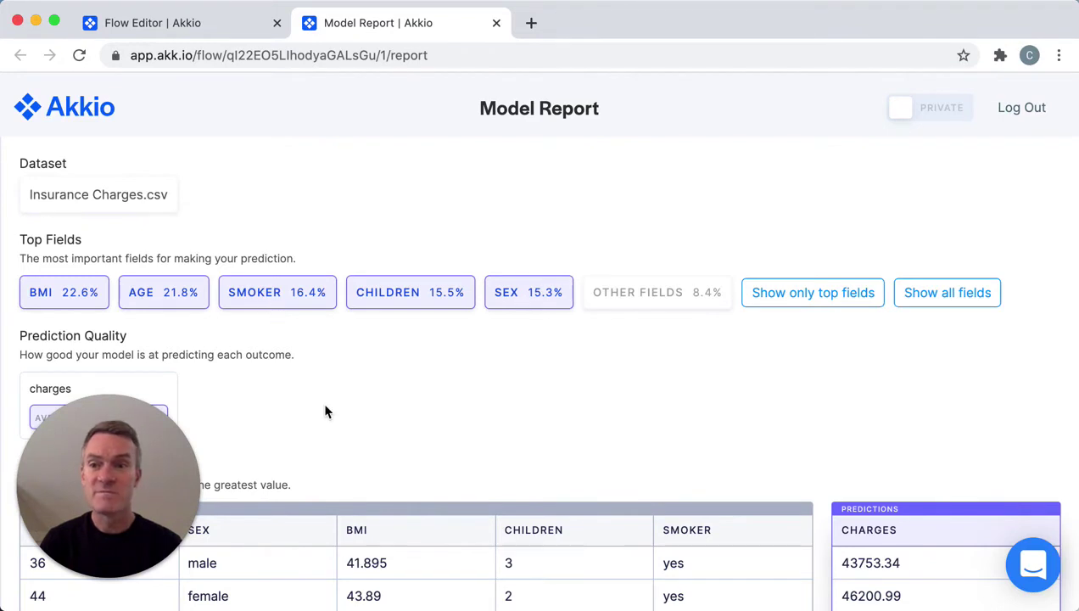
# Step: Scroll the Model Report through top fields, prediction quality and the Sample Predictions table
pyautogui.scroll(-2, 328, 412)
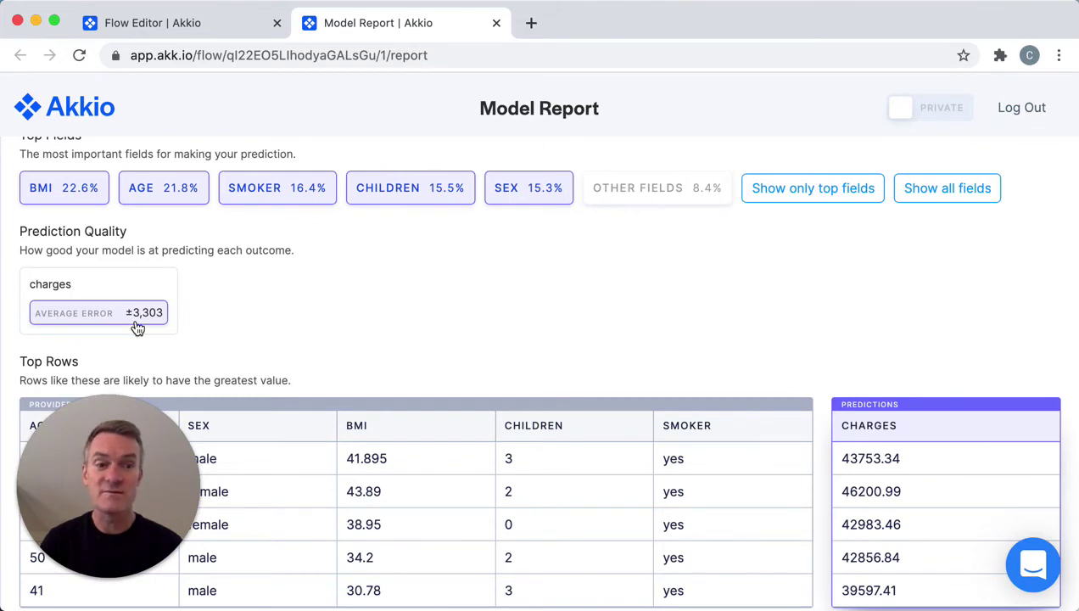
pyautogui.scroll(-8, 244, 323)
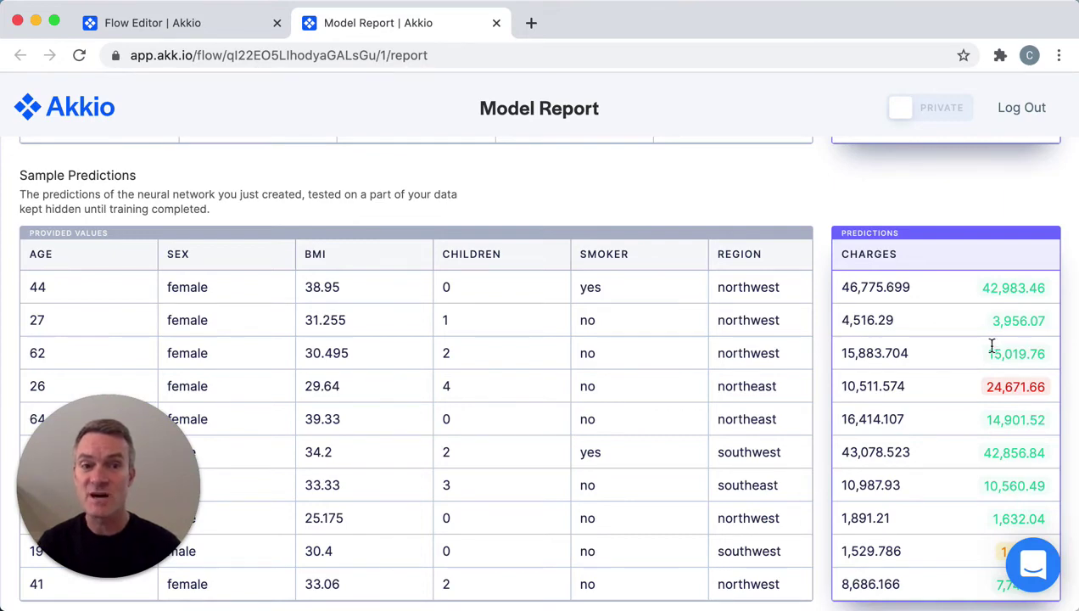
pyautogui.scroll(-2, 991, 346)
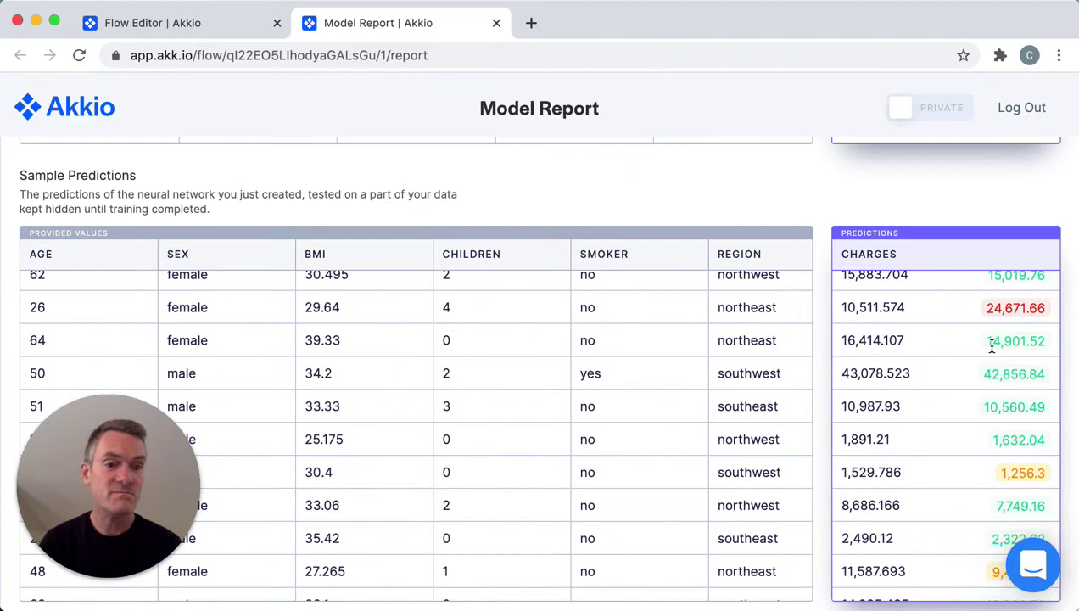
# Step: Back in the flow editor, add a third step and bring the API and Web App outputs into view
pyautogui.click(178, 24)
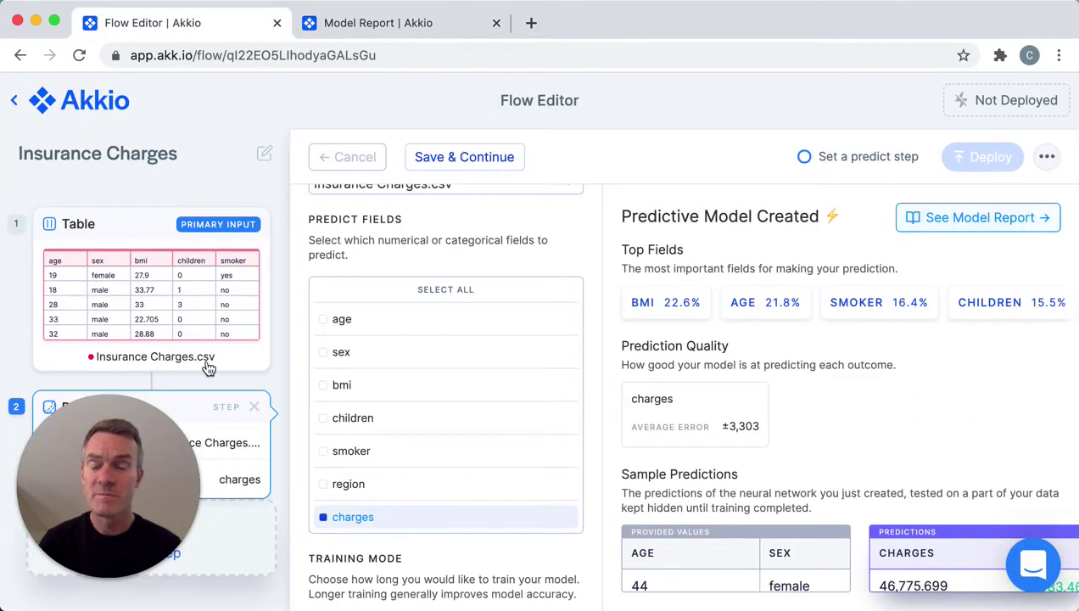
pyautogui.scroll(-3, 208, 367)
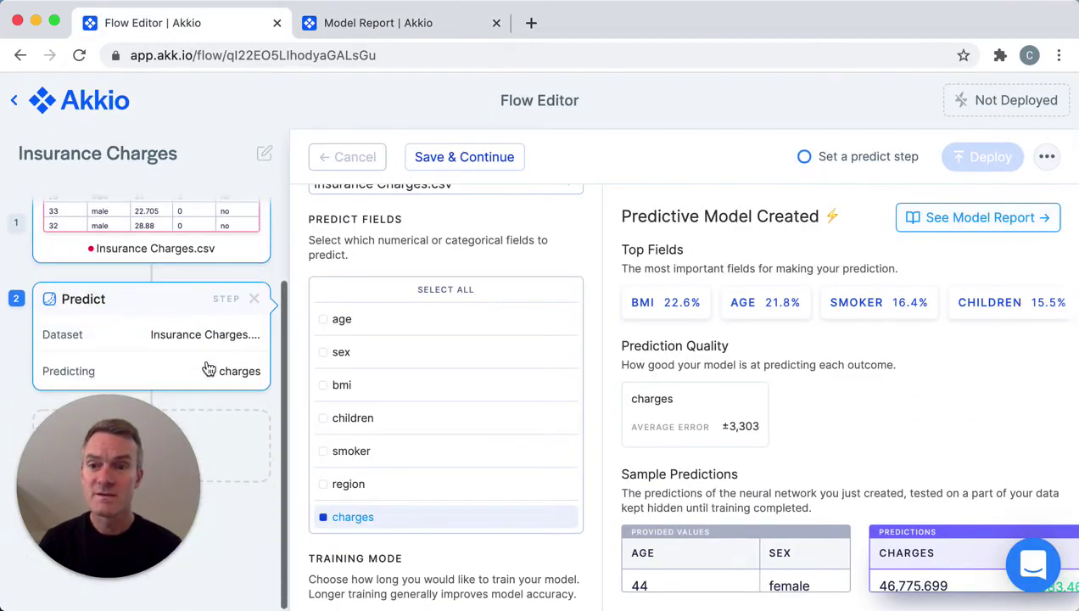
pyautogui.click(234, 460)
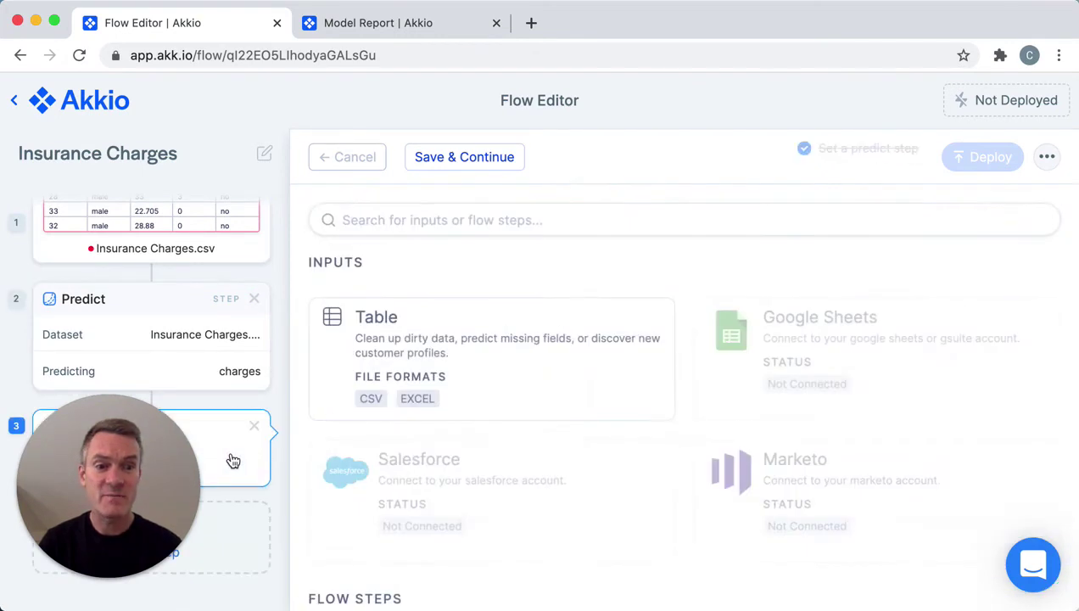
pyautogui.scroll(-10, 501, 515)
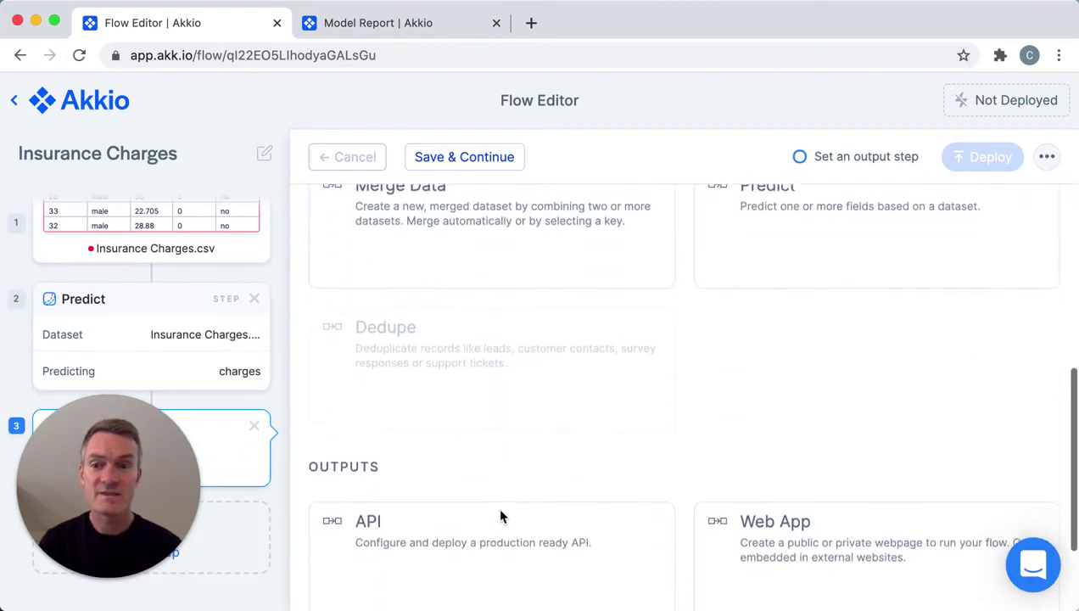
pyautogui.scroll(-2, 501, 516)
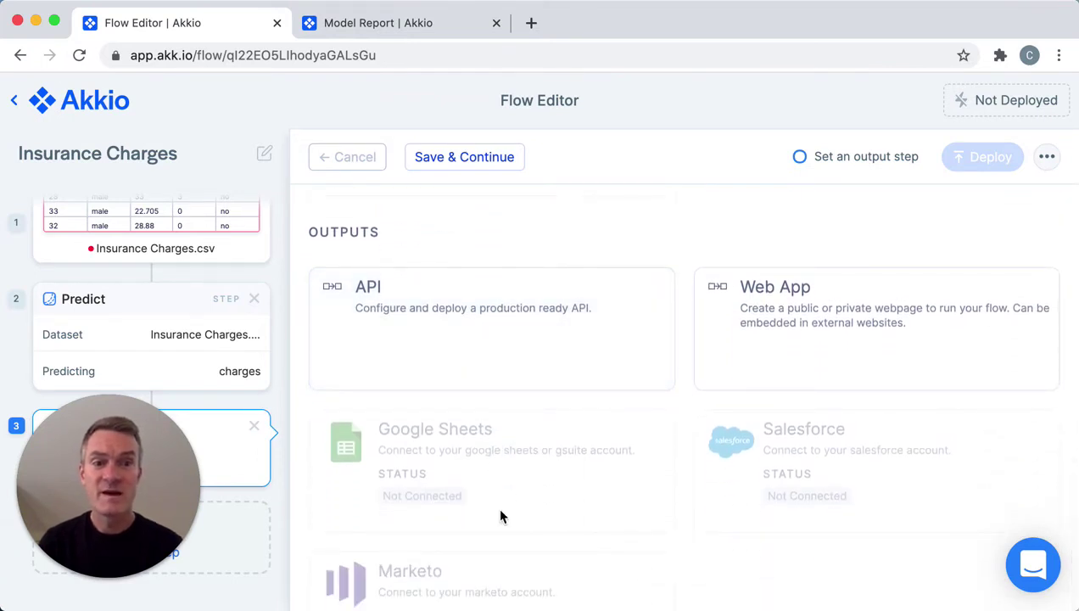
# Step: Make step 3 an API output for the charges prediction and deploy the flow
pyautogui.click(507, 342)
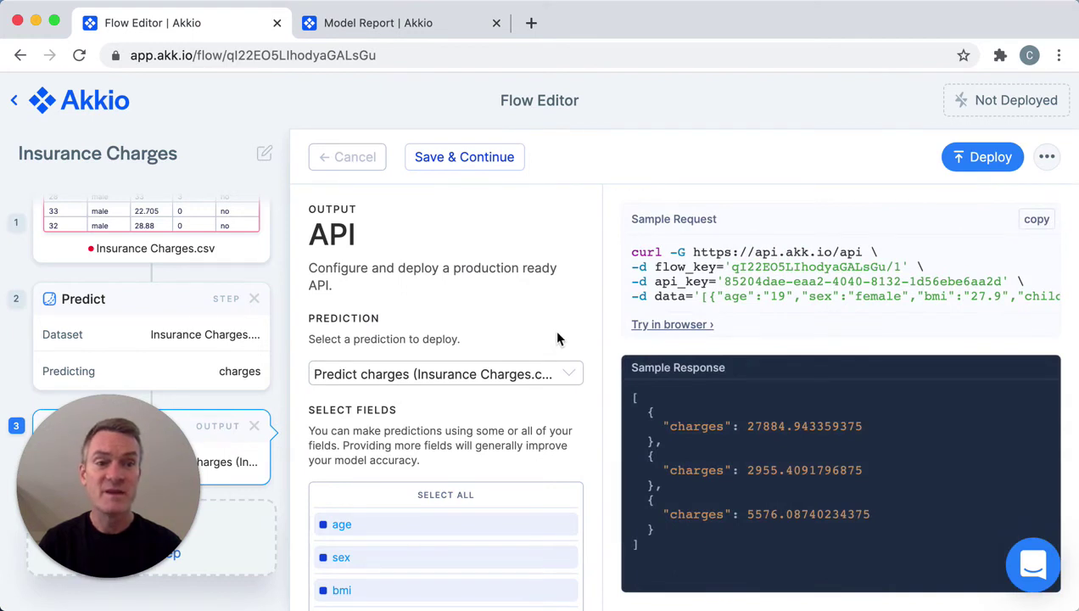
pyautogui.click(979, 157)
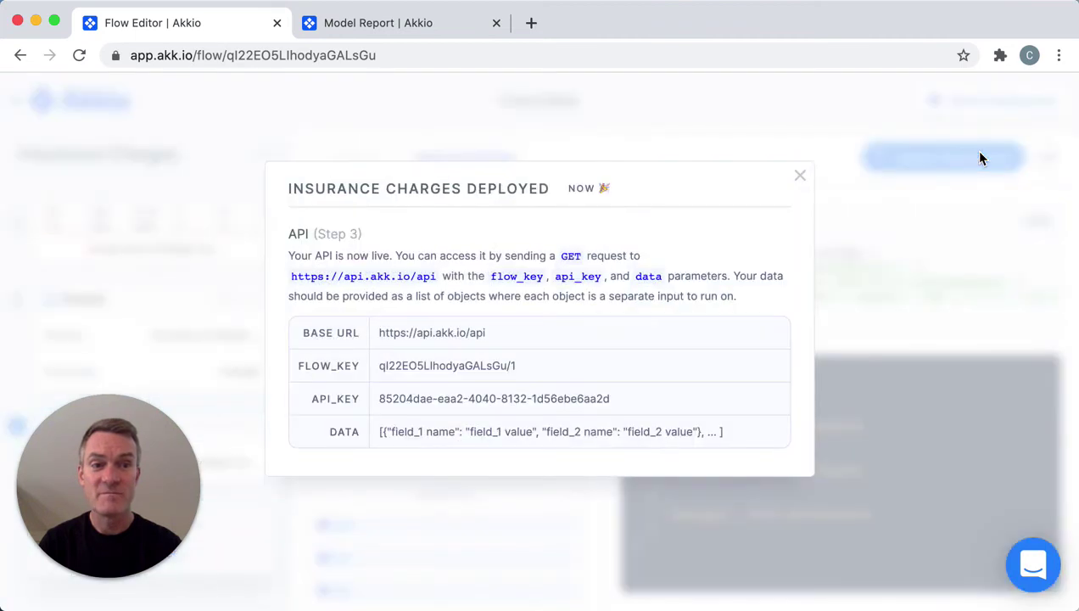
pyautogui.click(801, 180)
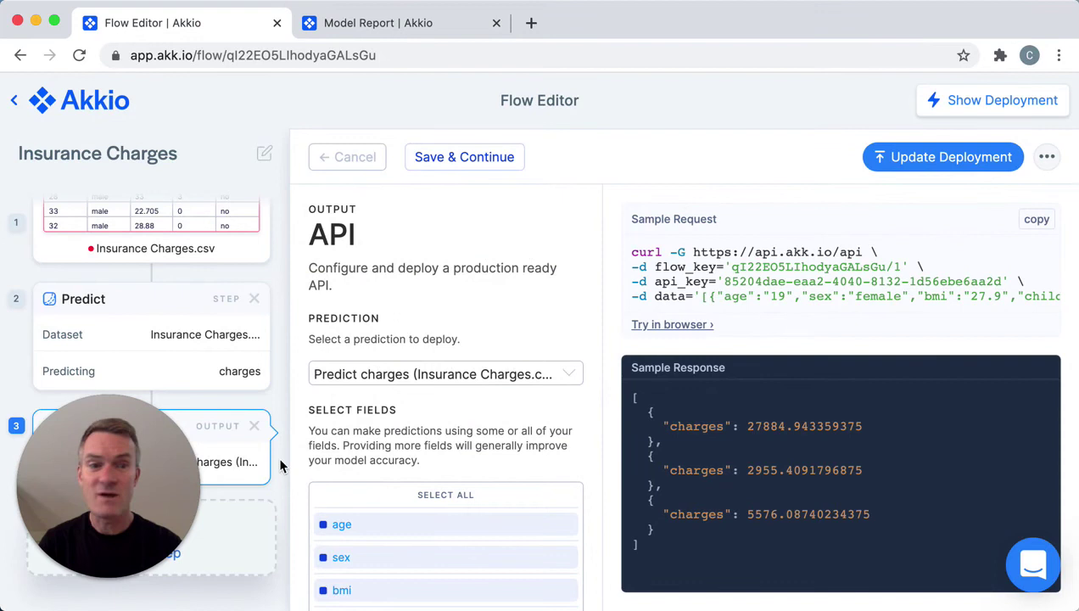
pyautogui.scroll(-3, 280, 466)
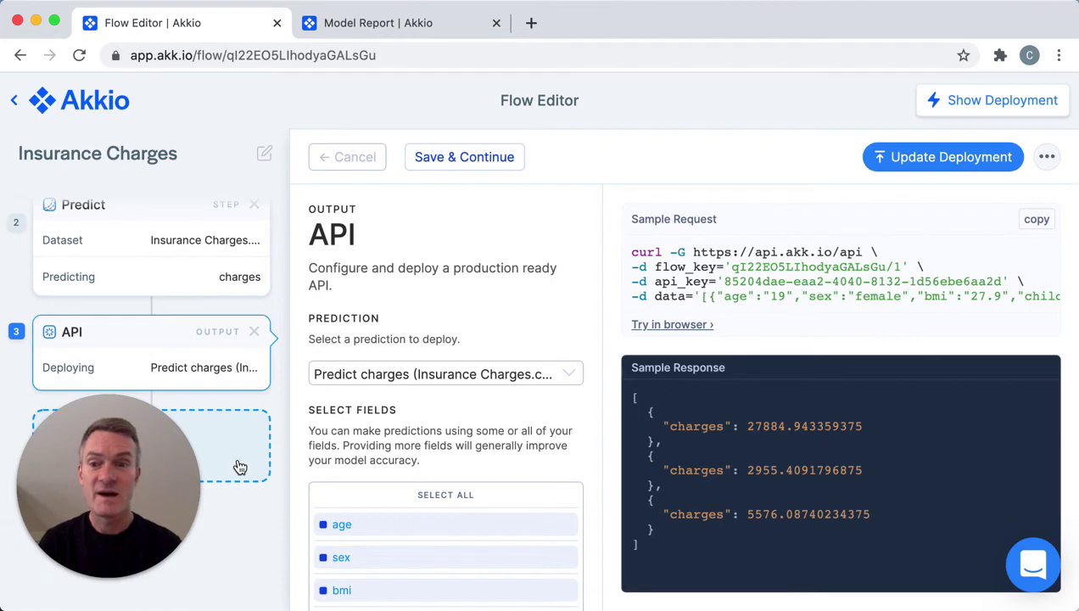
# Step: Add a Web App as step 4 with Make Public set to No, then update the deployment
pyautogui.click(240, 468)
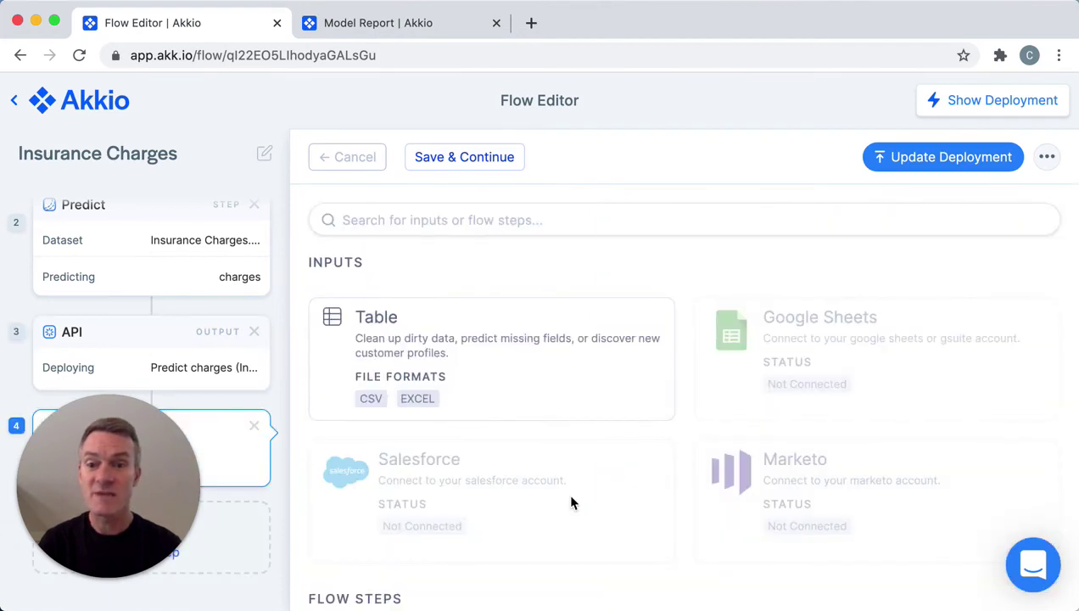
pyautogui.scroll(-10, 570, 503)
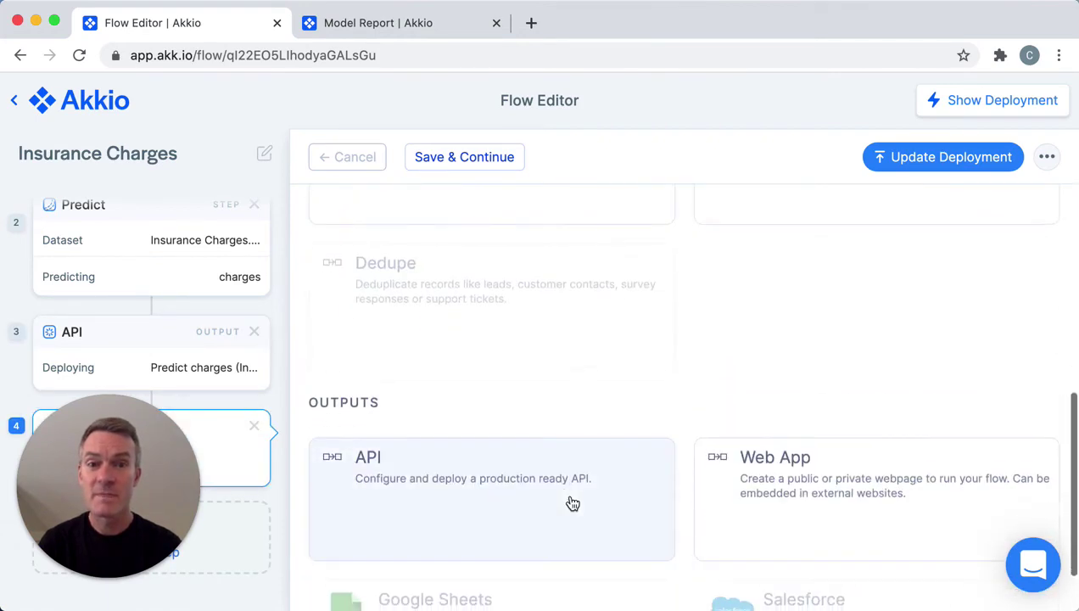
pyautogui.scroll(-3, 573, 503)
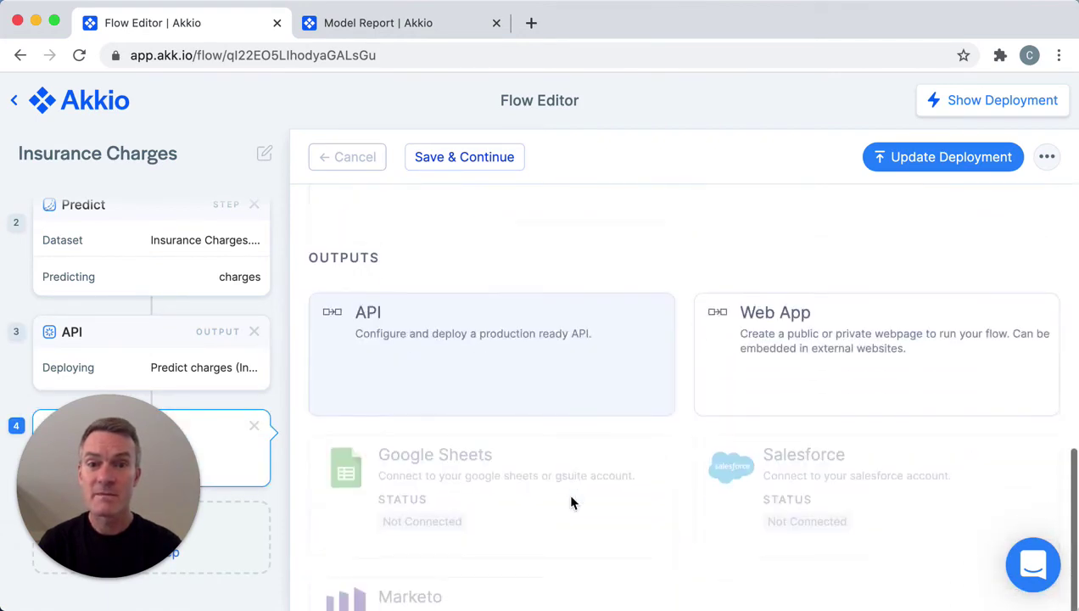
pyautogui.click(805, 377)
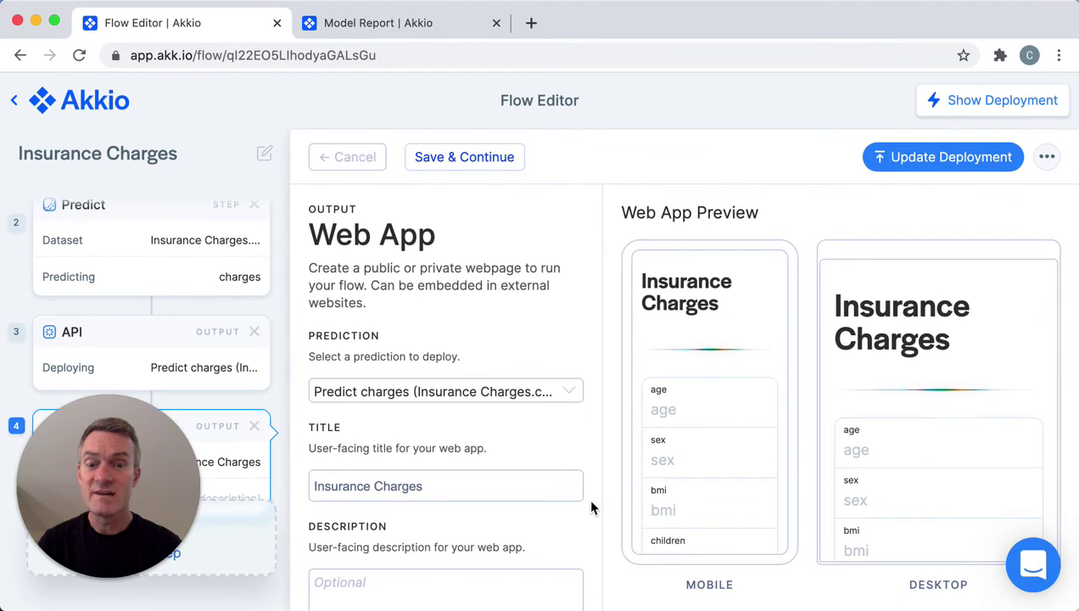
pyautogui.scroll(-5, 592, 508)
pyautogui.scroll(-3, 592, 507)
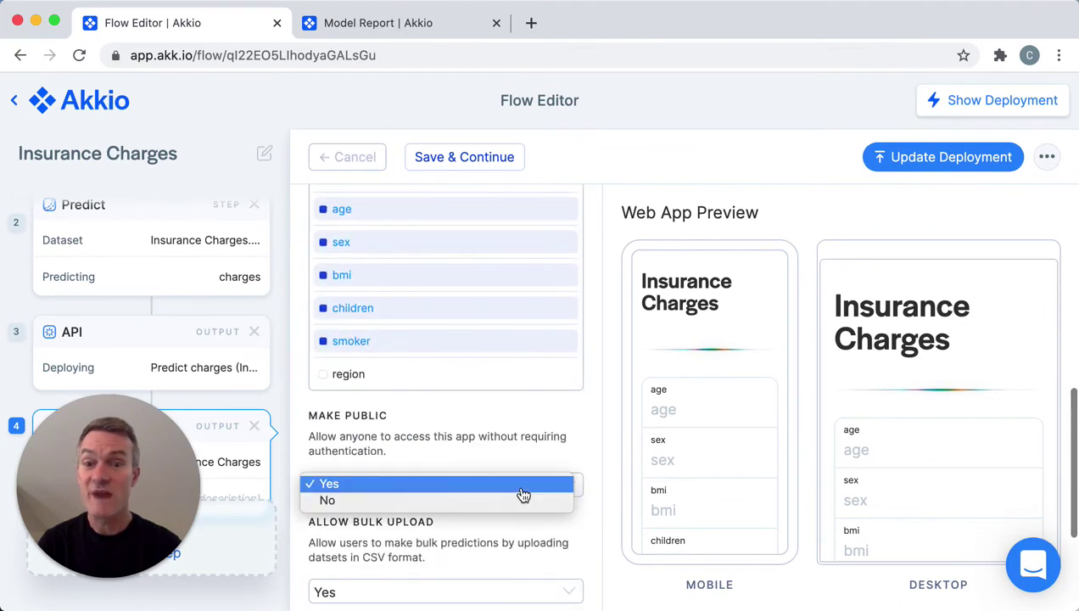
pyautogui.click(519, 501)
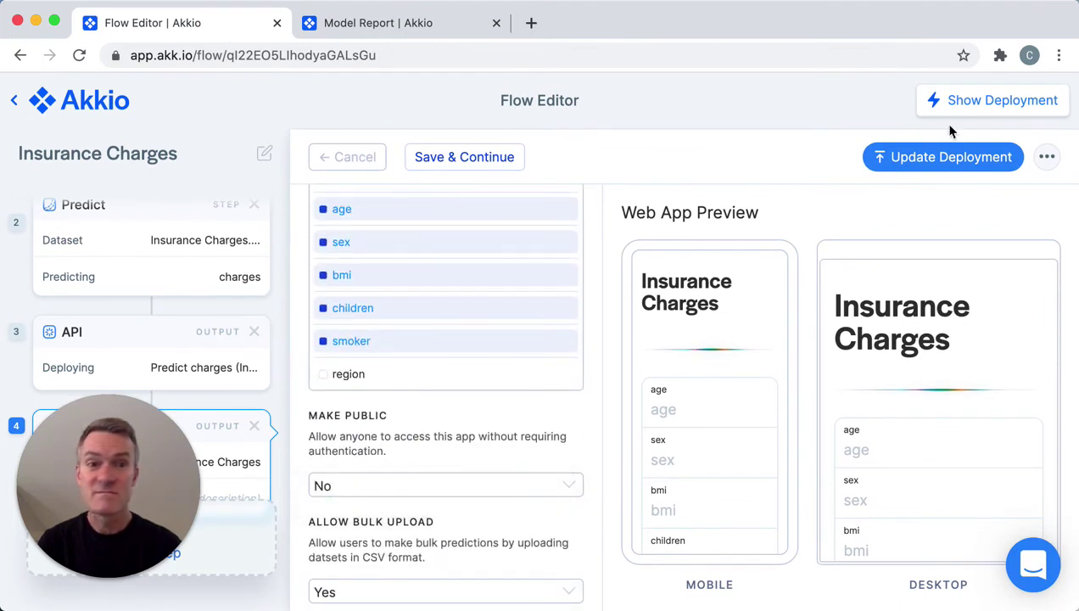
pyautogui.click(944, 158)
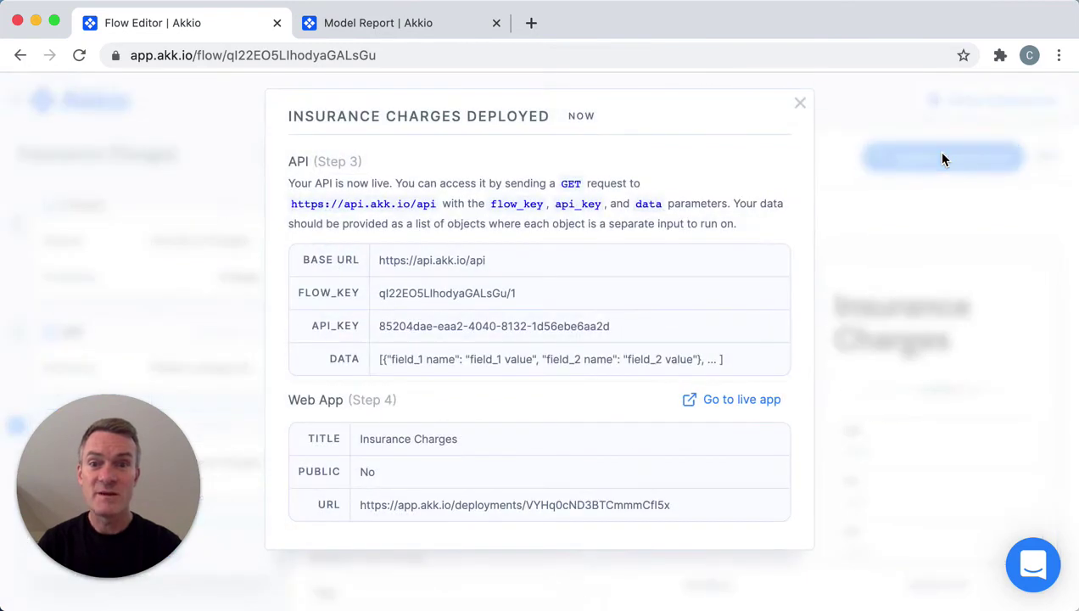
# Step: In the live web app, enter age 40, sex Male, bmi 20, children 2, smoker Yes
pyautogui.click(750, 400)
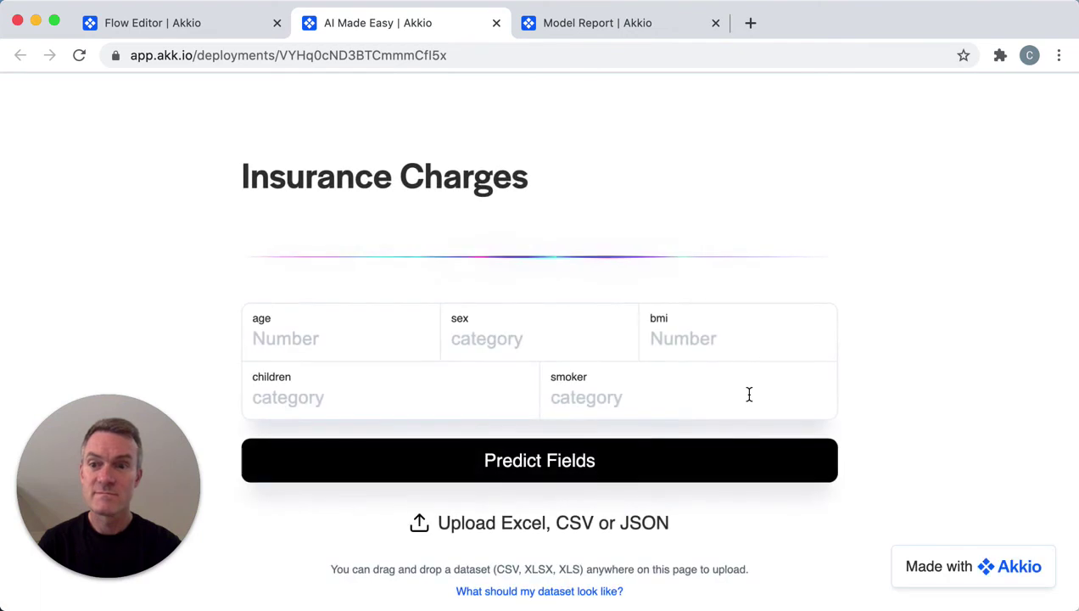
pyautogui.click(336, 336)
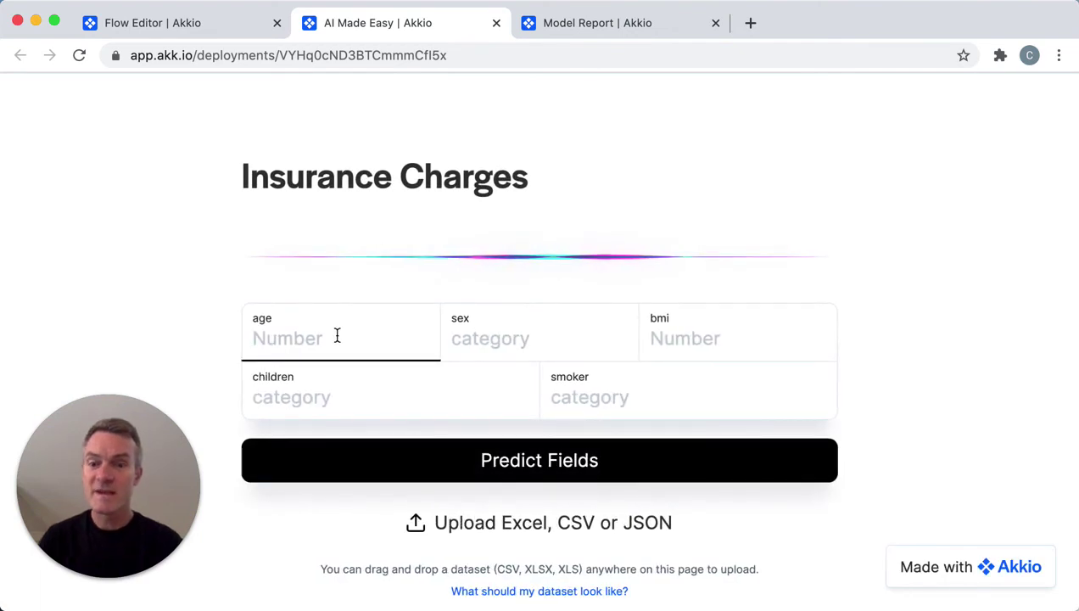
pyautogui.write('40')
pyautogui.press('Tab')
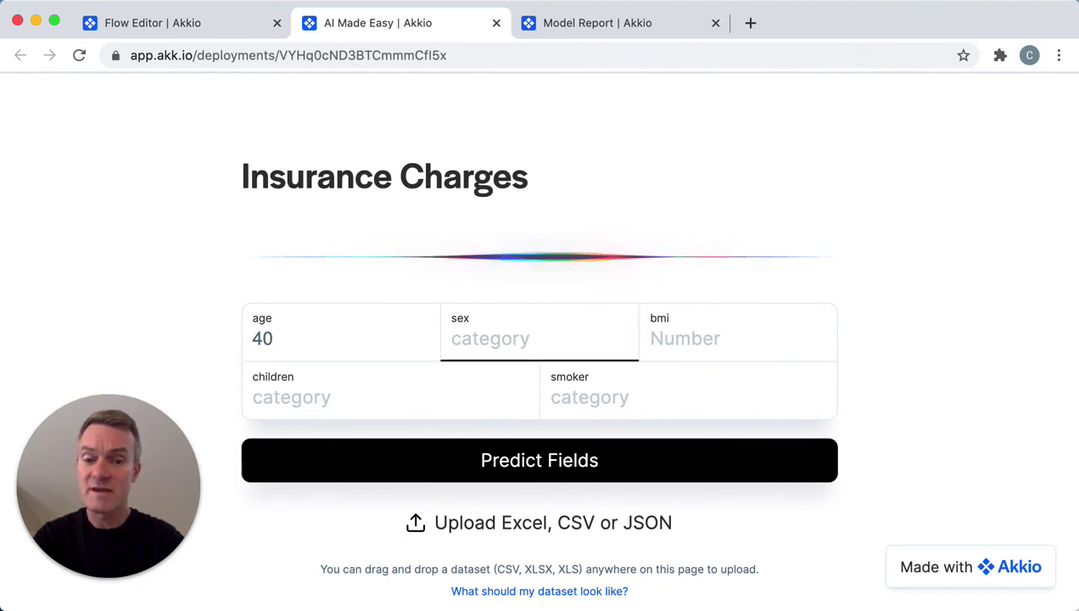
pyautogui.write('Male')
pyautogui.press('Tab')
pyautogui.write('20')
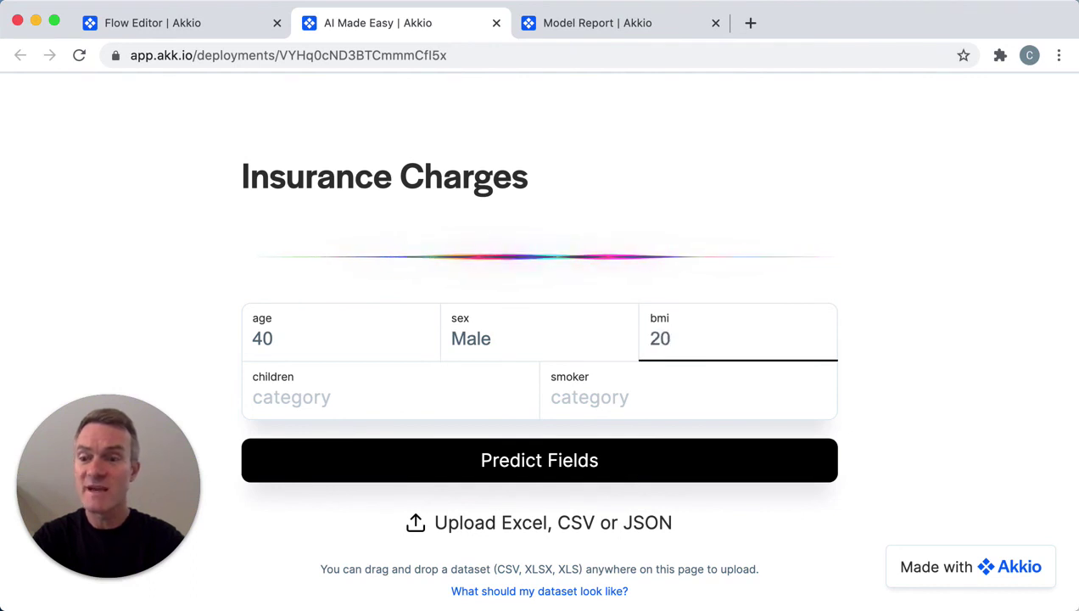
pyautogui.press('Tab')
pyautogui.write('2')
pyautogui.press('Tab')
pyautogui.write('Yes')
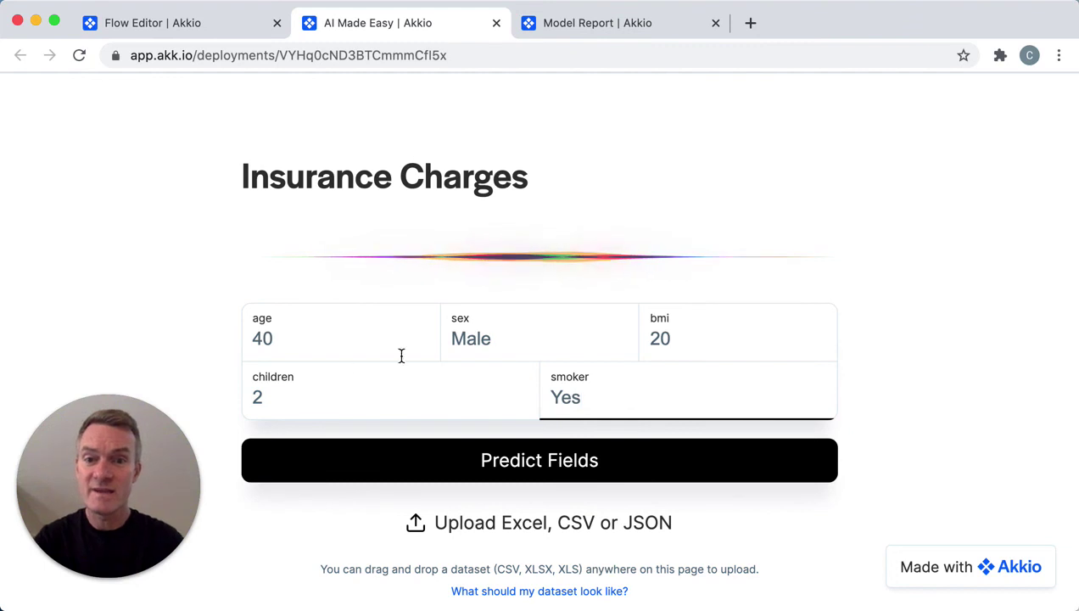
# Step: Run the prediction to get charges of 8613.787109375
pyautogui.click(498, 471)
pyautogui.scroll(-2, 499, 470)
pyautogui.scroll(-3, 498, 472)
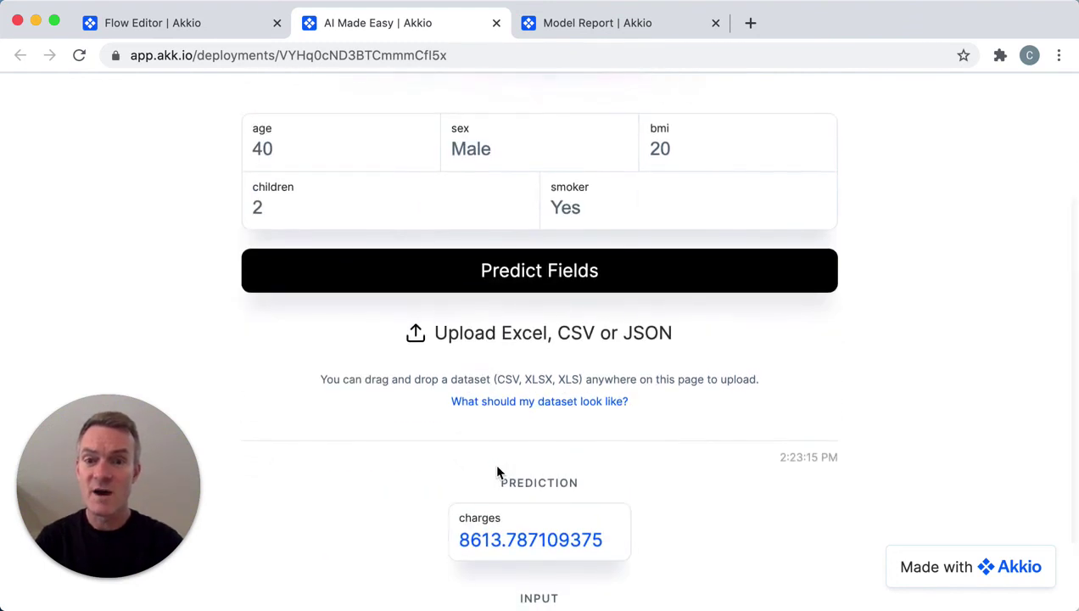